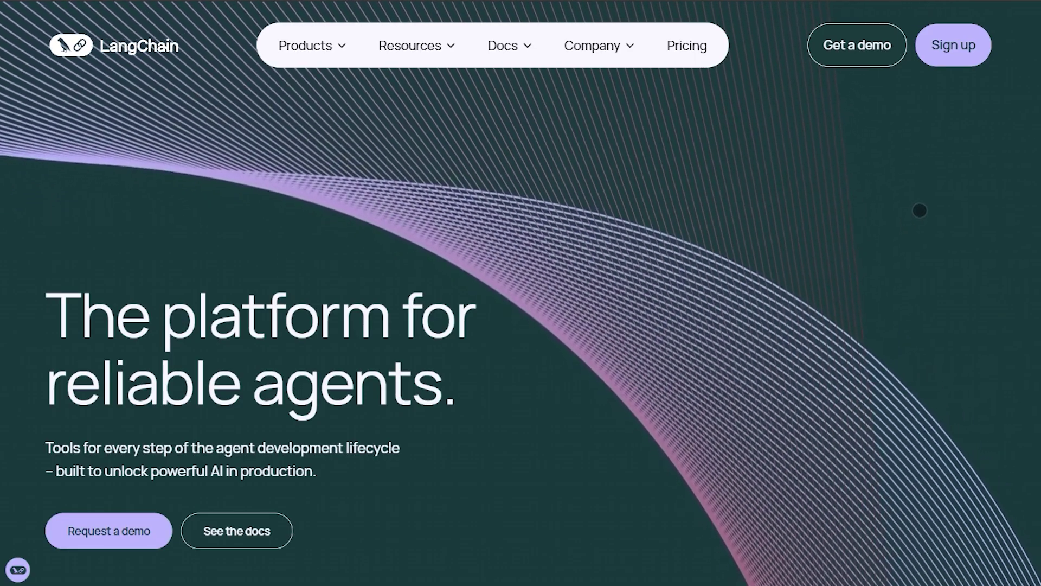
pyautogui.scroll(-5, 920, 210)
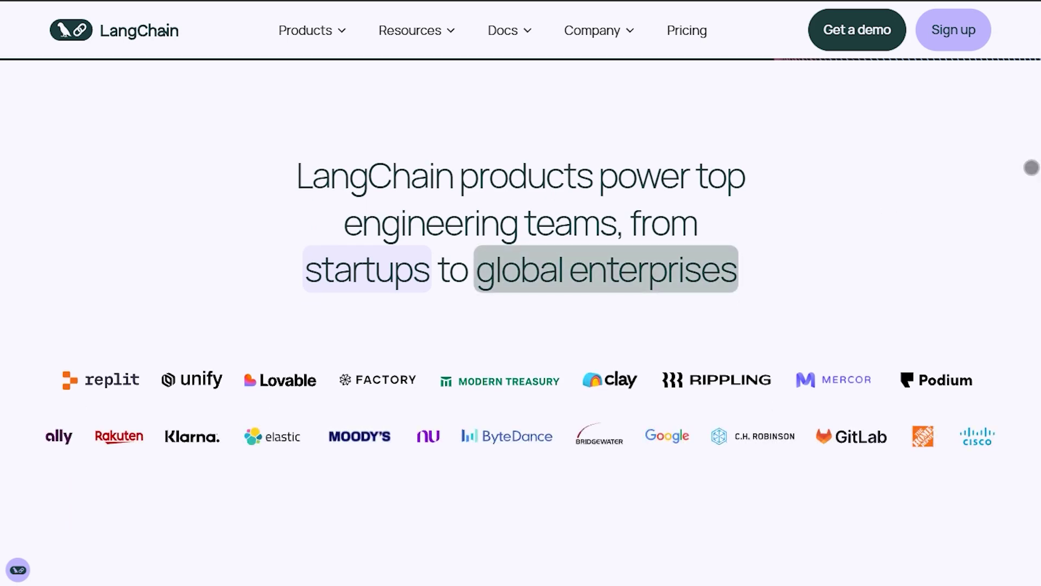
pyautogui.scroll(-5, 1029, 167)
pyautogui.scroll(-5, 1026, 168)
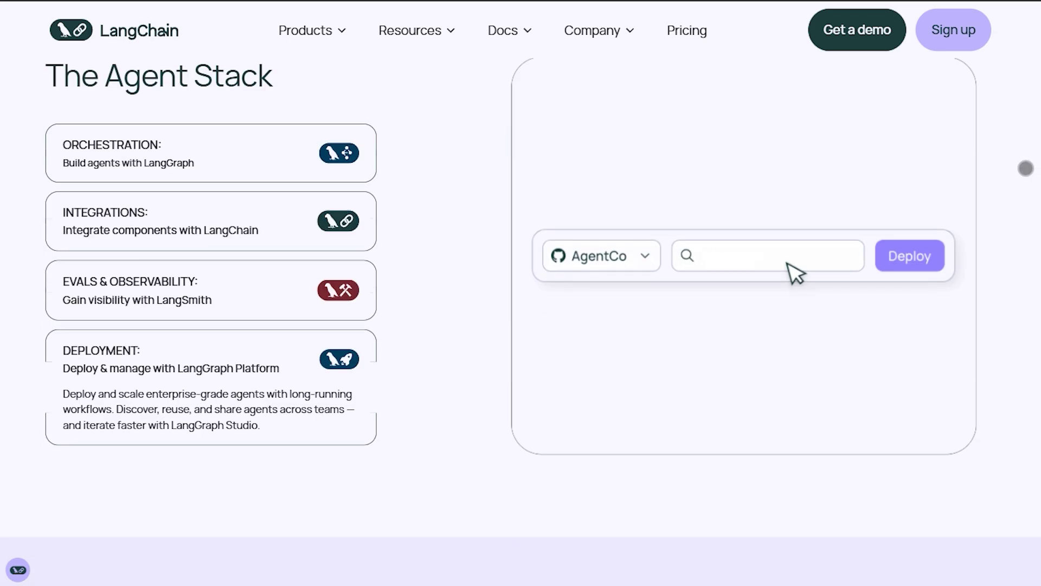
pyautogui.scroll(-5, 1026, 168)
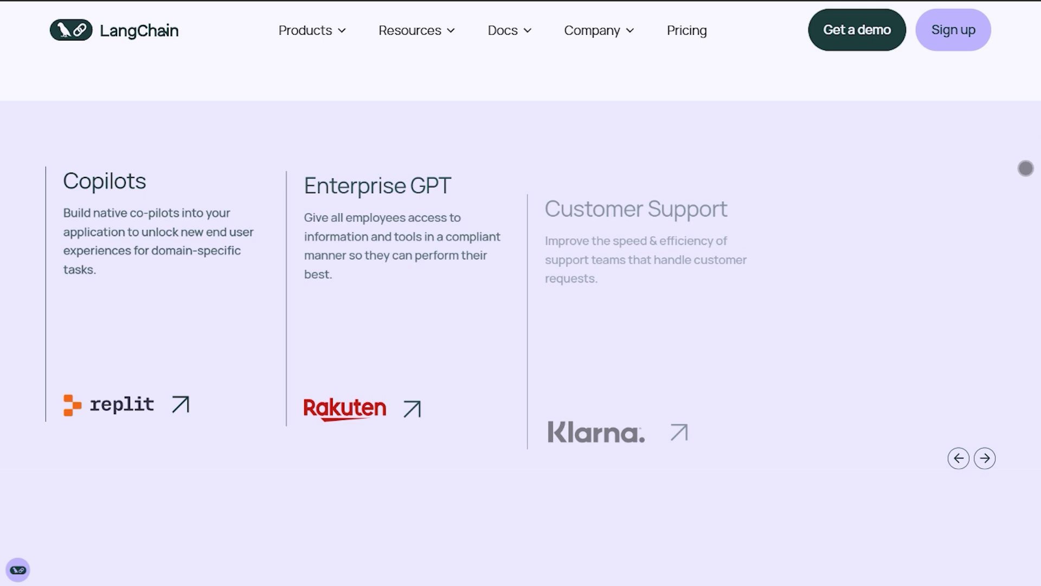
pyautogui.scroll(-5, 1026, 168)
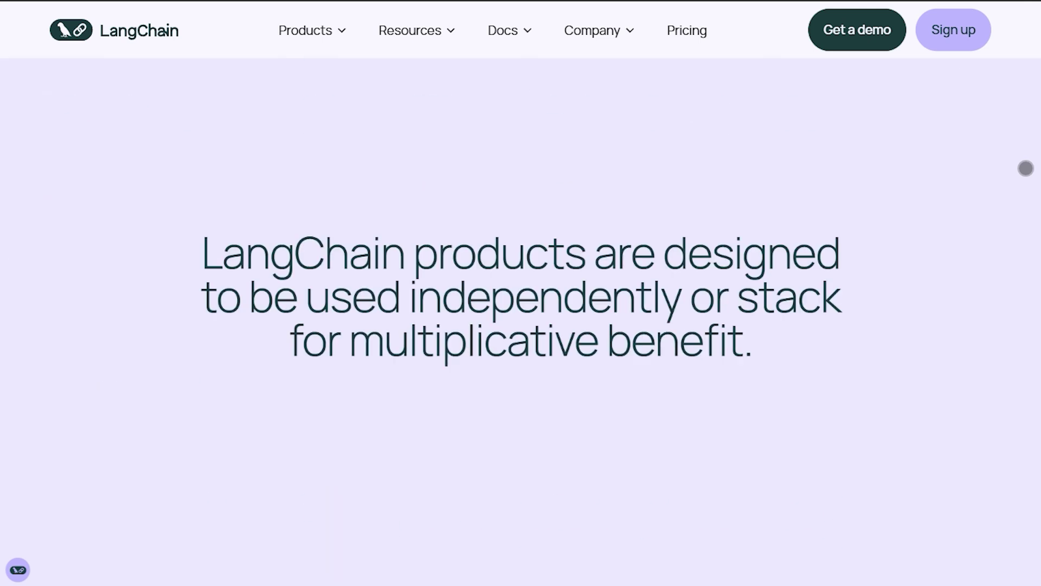
pyautogui.scroll(-3, 1025, 168)
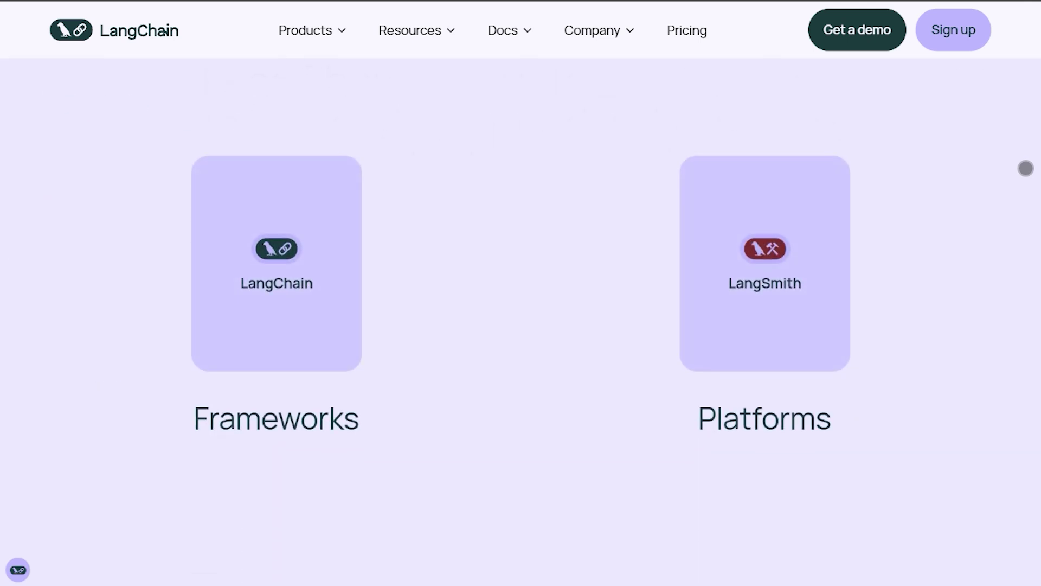
pyautogui.scroll(-3, 1025, 168)
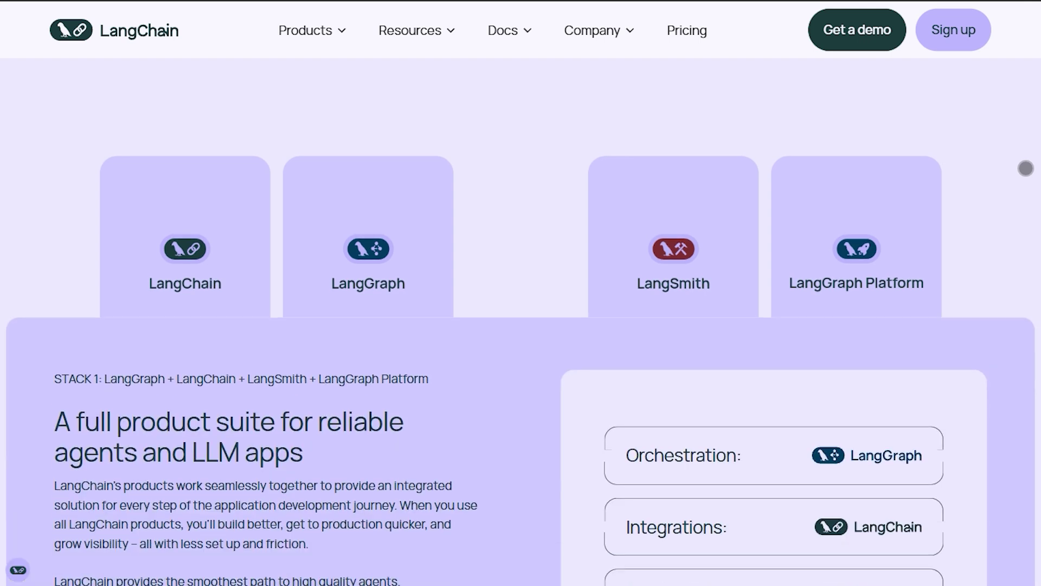
pyautogui.scroll(-2, 1025, 167)
pyautogui.scroll(-3, 1025, 168)
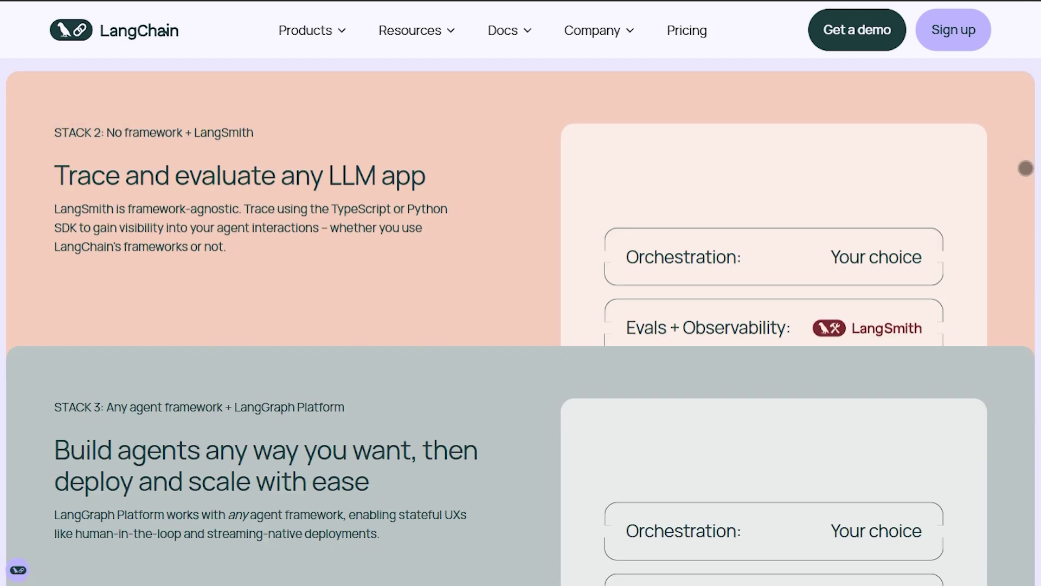
pyautogui.scroll(-3, 1026, 168)
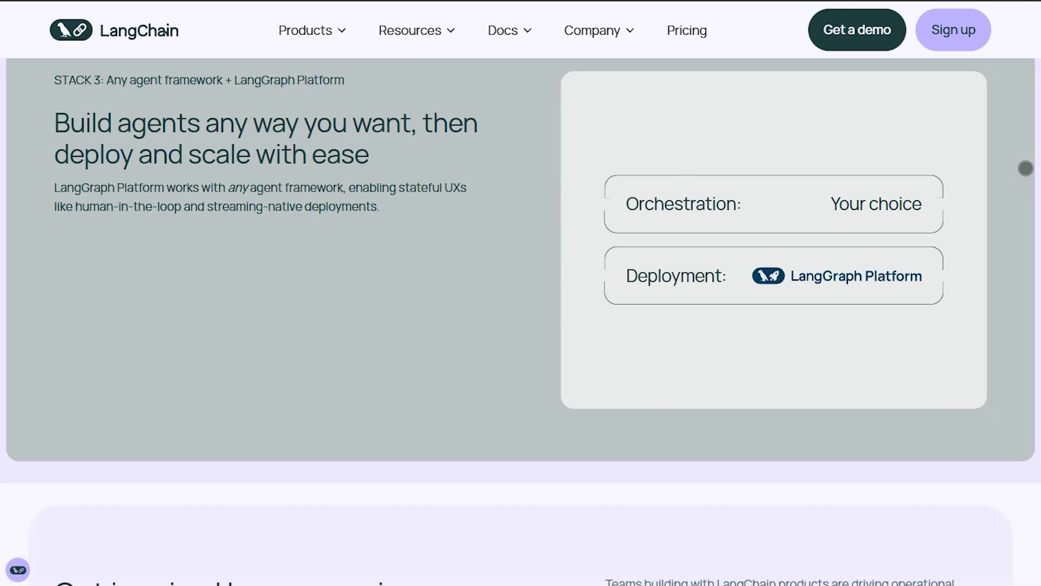
pyautogui.scroll(-3, 1025, 167)
pyautogui.scroll(-3, 1026, 168)
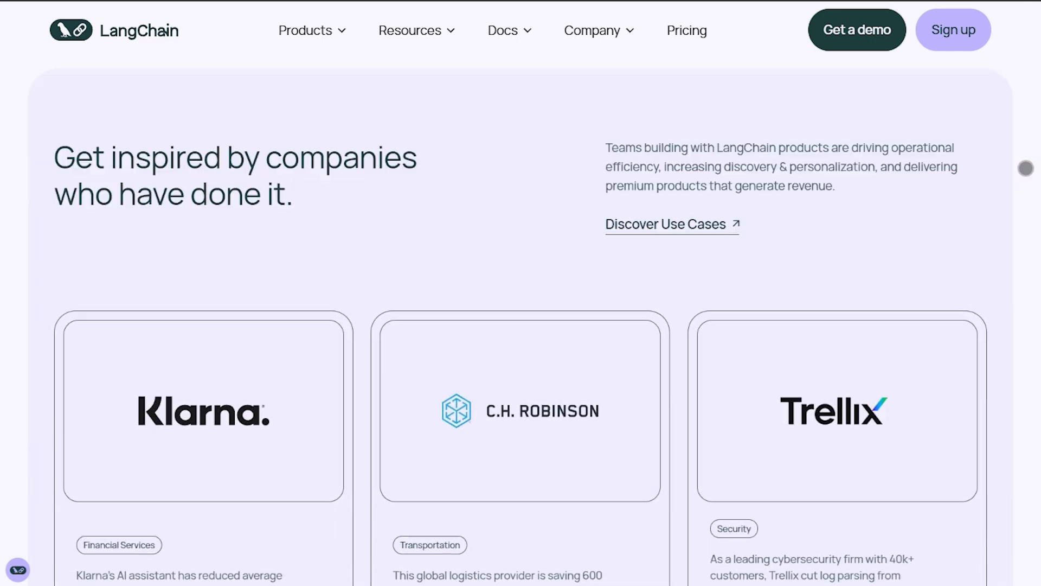
pyautogui.scroll(-5, 1026, 167)
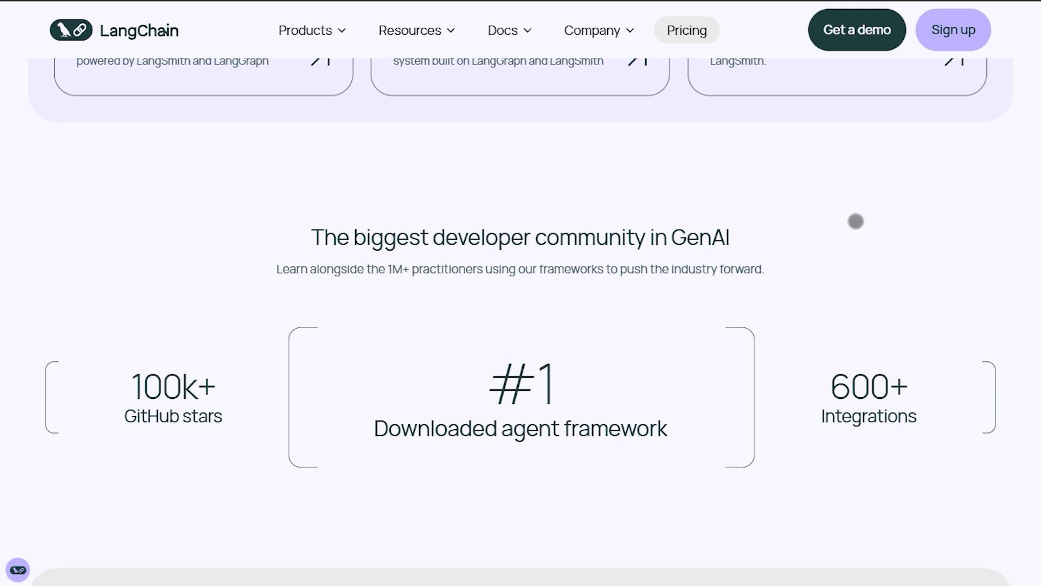
pyautogui.scroll(-3, 859, 226)
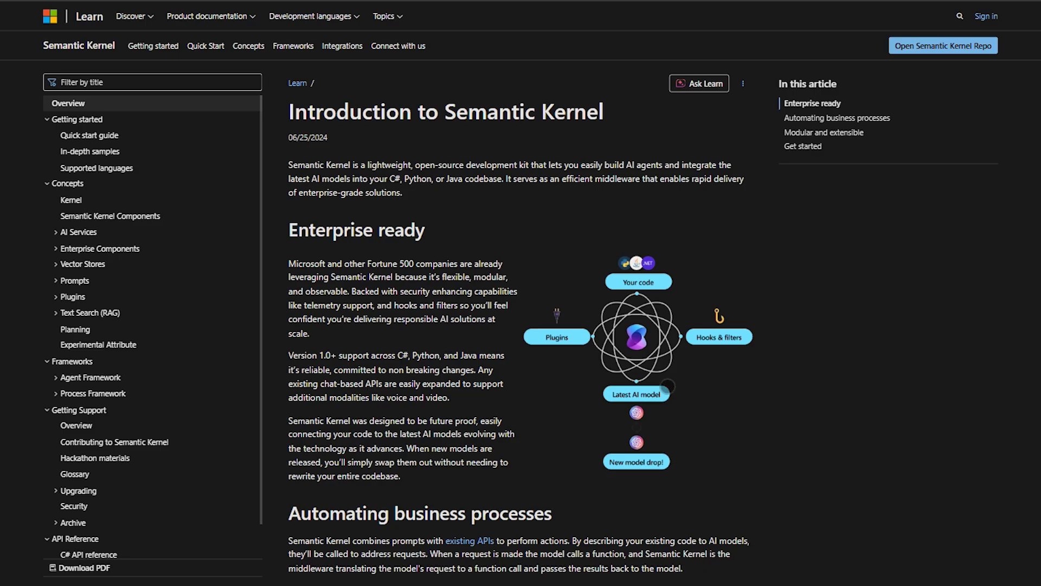
pyautogui.scroll(-1, 957, 340)
pyautogui.scroll(-4, 957, 338)
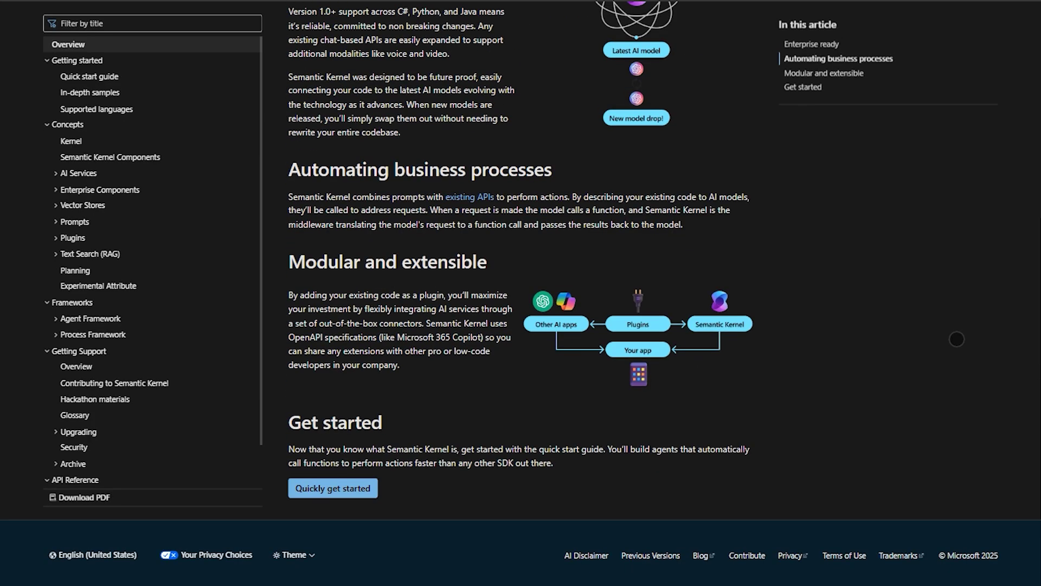
# - Go through the Quick start guide to the Understanding the kernel article
pyautogui.press('Tab')
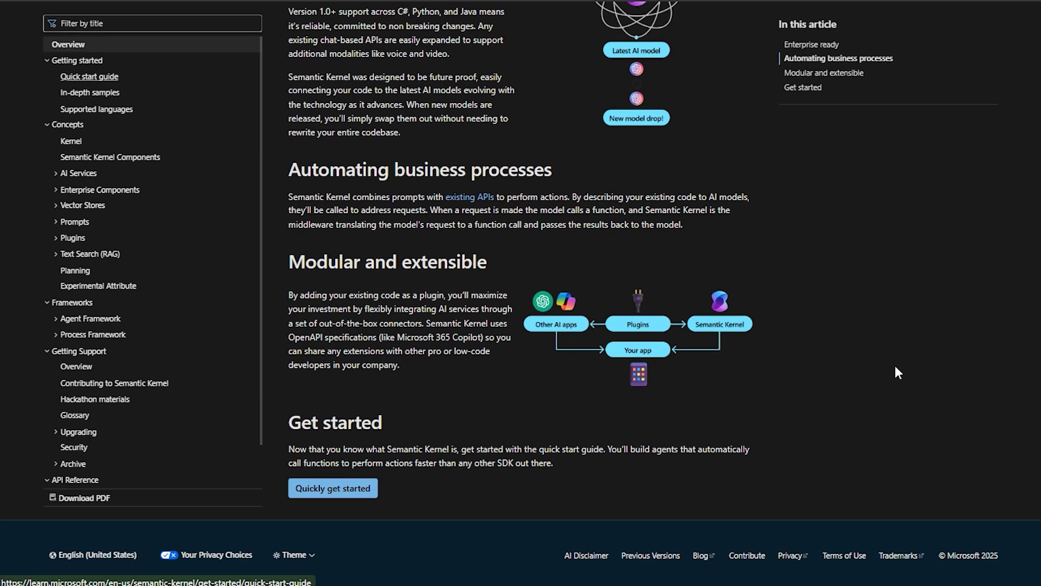
pyautogui.press('Return')
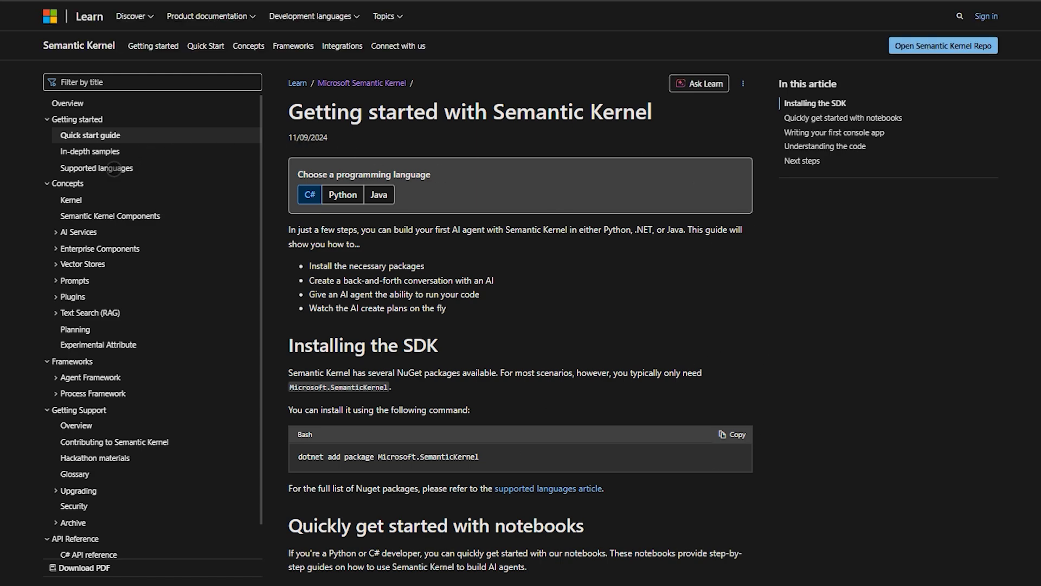
pyautogui.click(71, 200)
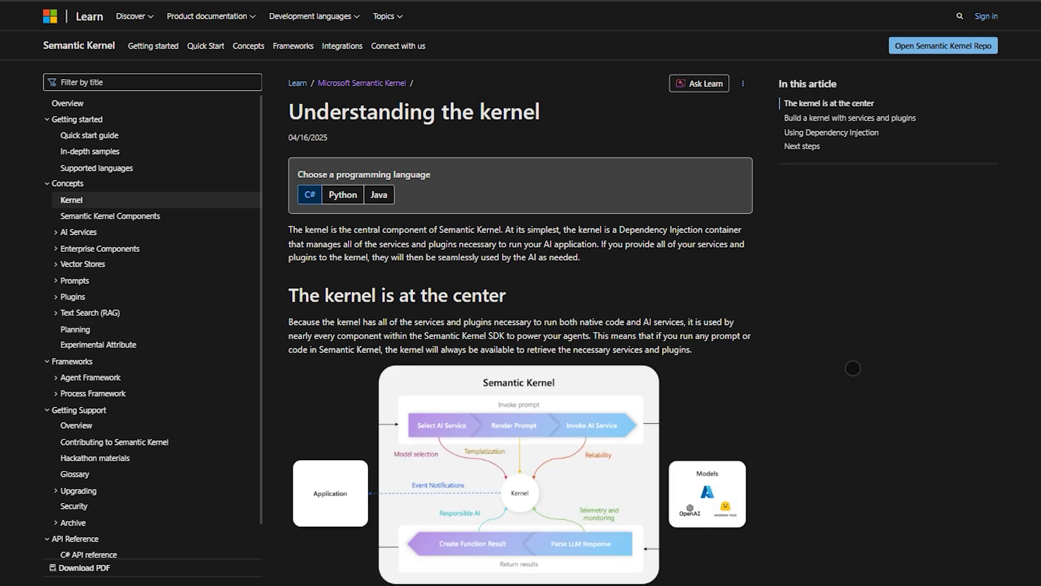
pyautogui.scroll(-3, 854, 365)
pyautogui.scroll(-3, 747, 253)
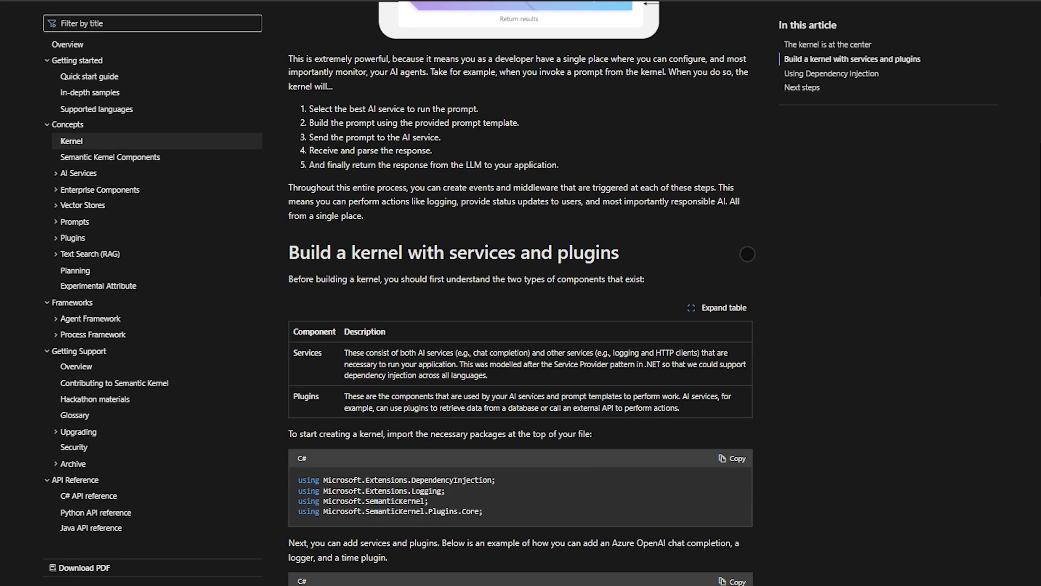
pyautogui.scroll(-2, 747, 253)
pyautogui.scroll(-3, 747, 254)
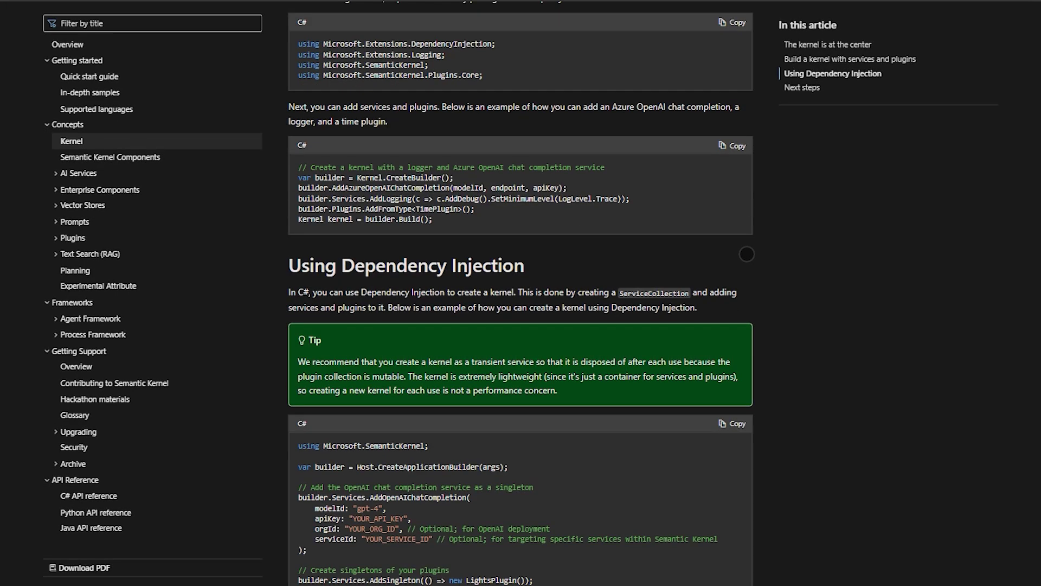
pyautogui.scroll(-3, 747, 254)
pyautogui.scroll(-6, 747, 254)
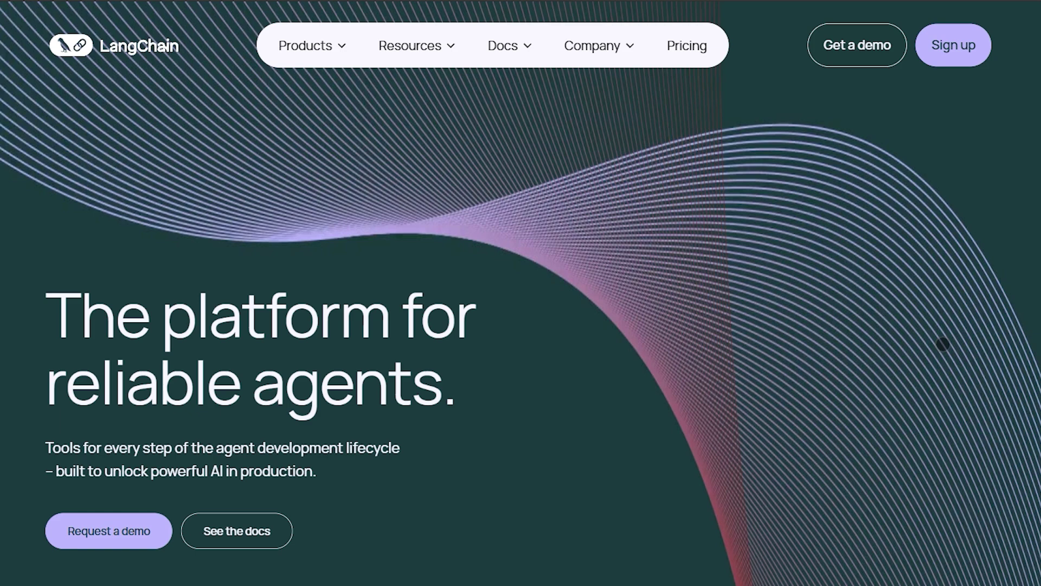
pyautogui.scroll(-5, 943, 344)
pyautogui.scroll(-5, 943, 344)
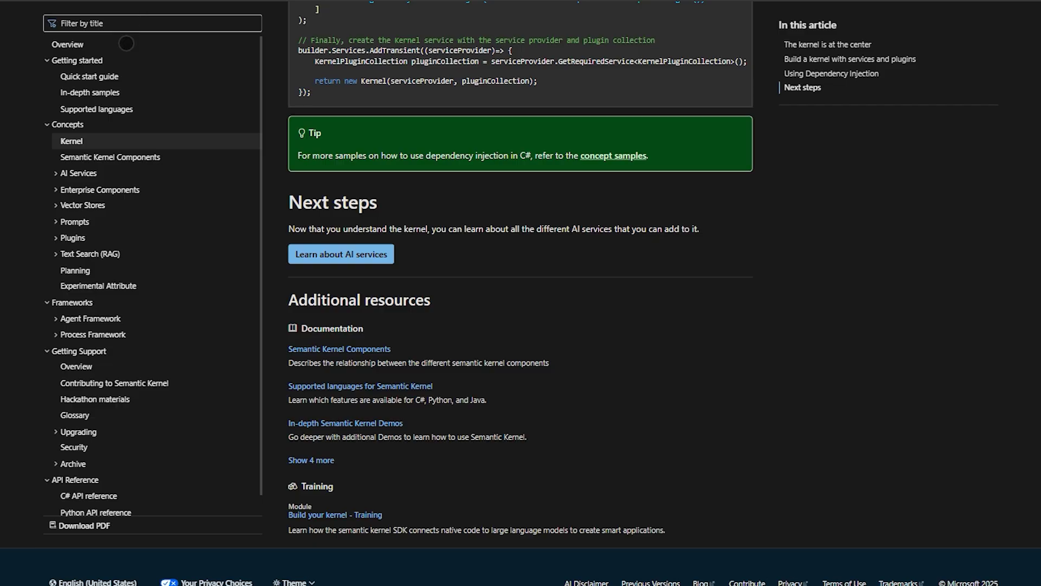
# - Return to the Semantic Kernel Overview, then open the Quick start guide
pyautogui.click(126, 44)
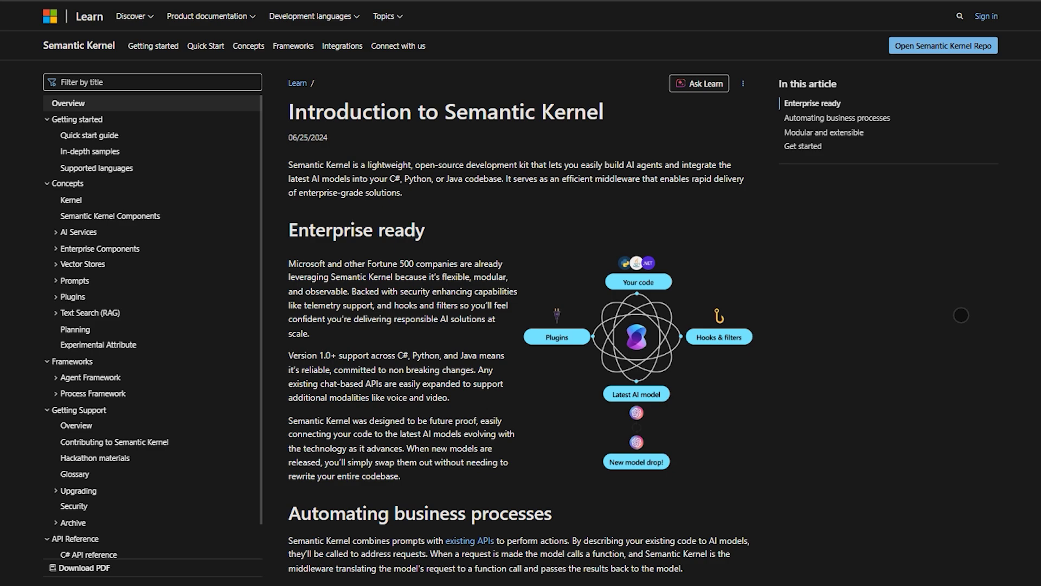
pyautogui.scroll(-5, 961, 315)
pyautogui.scroll(5, 960, 314)
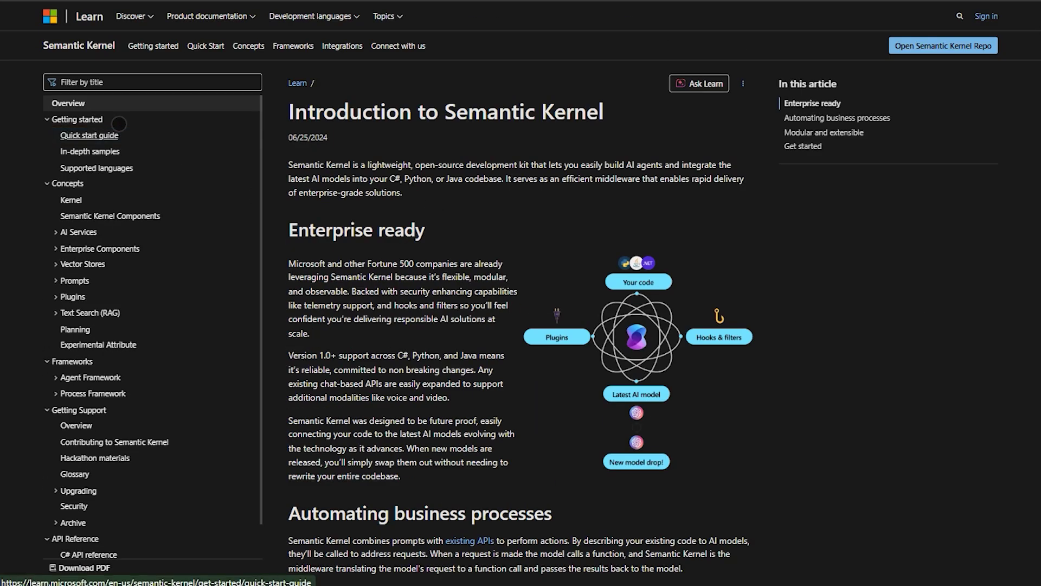
pyautogui.click(119, 125)
pyautogui.scroll(-4, 903, 299)
pyautogui.scroll(-5, 904, 299)
pyautogui.scroll(-1, 904, 299)
pyautogui.scroll(-3, 904, 299)
pyautogui.scroll(-3, 903, 298)
pyautogui.scroll(-4, 903, 298)
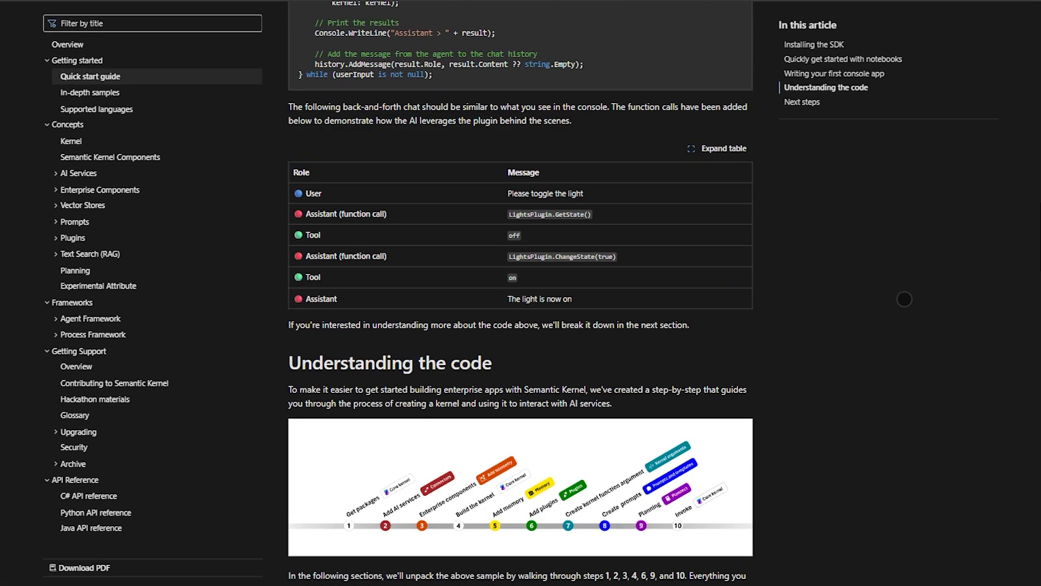
# - Open Semantic Kernel Components and expand the AI Services sidebar section
pyautogui.click(93, 157)
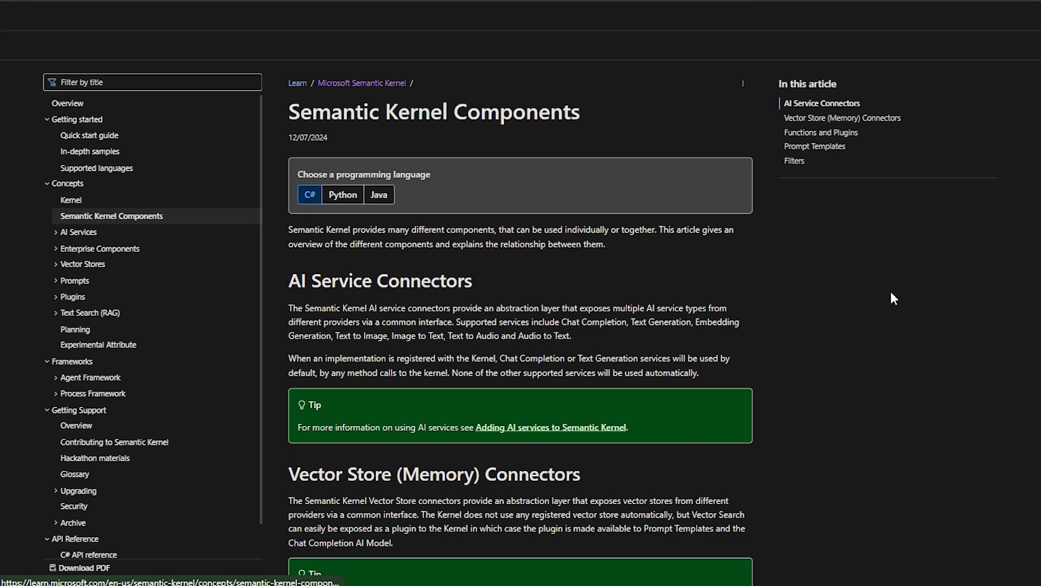
pyautogui.scroll(-5, 891, 291)
pyautogui.scroll(-5, 891, 291)
pyautogui.scroll(-2, 891, 292)
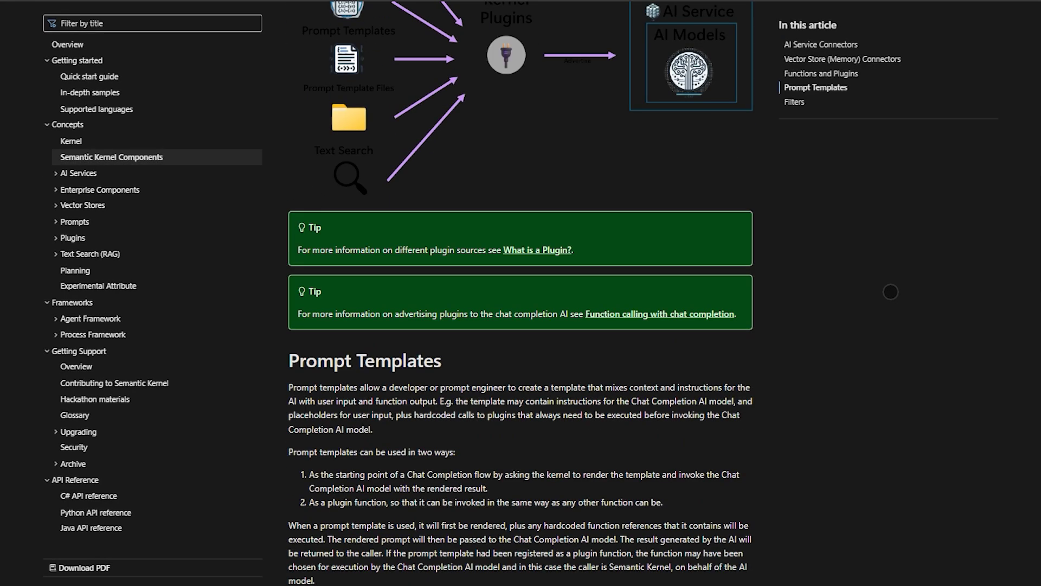
pyautogui.click(93, 169)
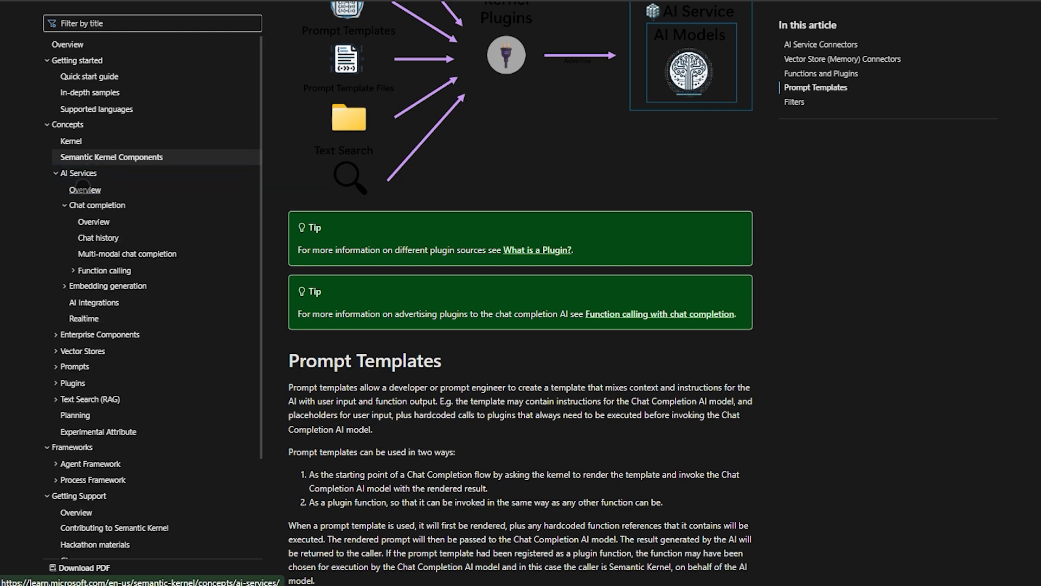